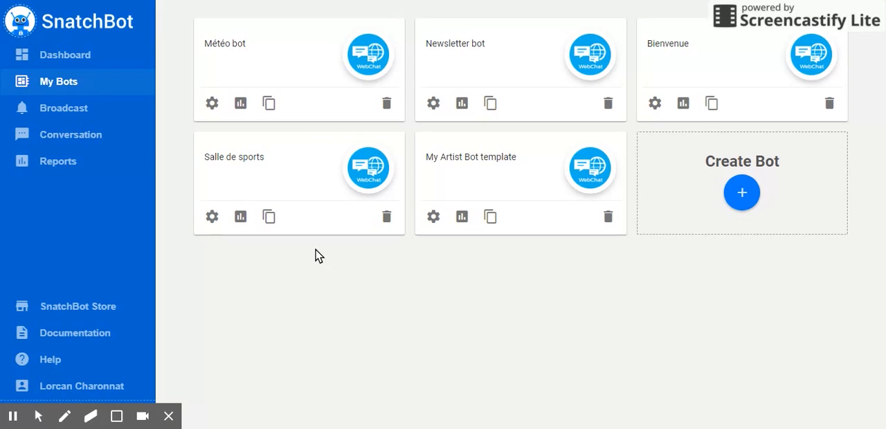
# Create a new bot with the name Librairie and the description Librairie, without a template.
pyautogui.click(751, 192)
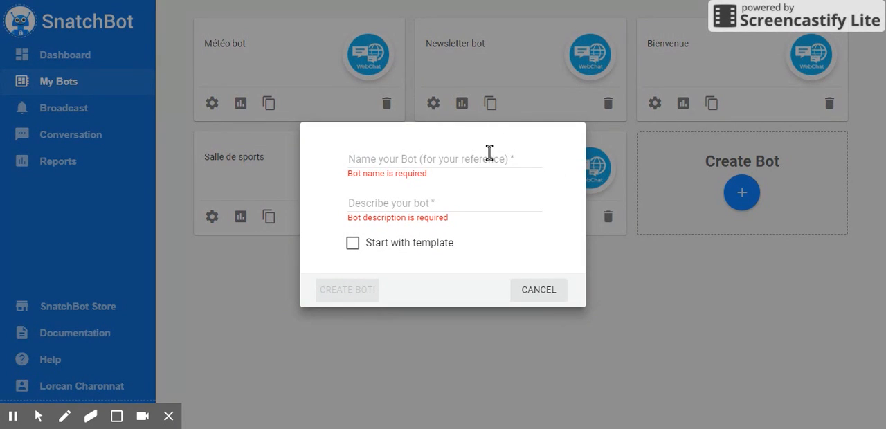
pyautogui.click(491, 157)
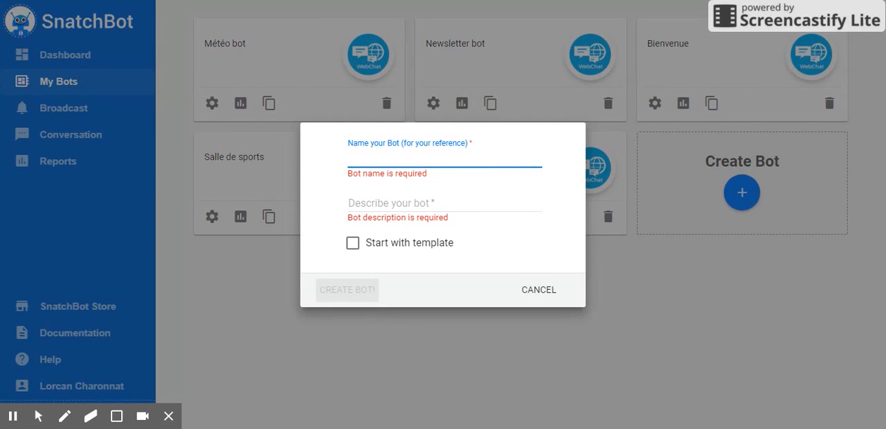
pyautogui.write('Librairie')
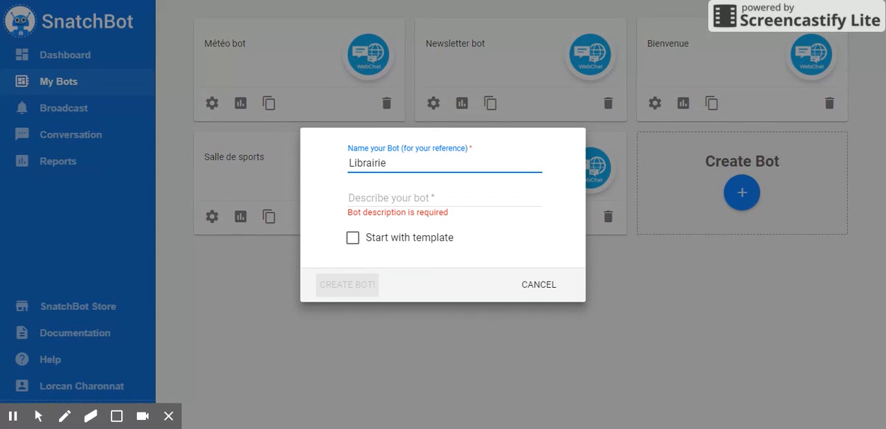
pyautogui.click(416, 198)
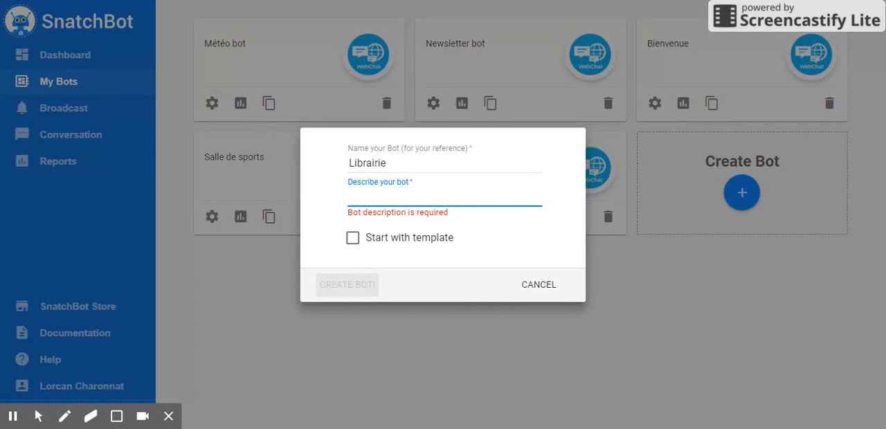
pyautogui.write('Librairie')
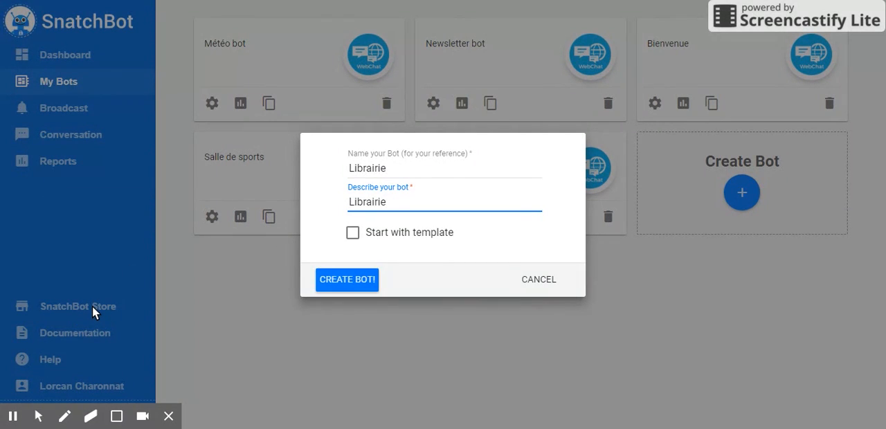
pyautogui.click(355, 281)
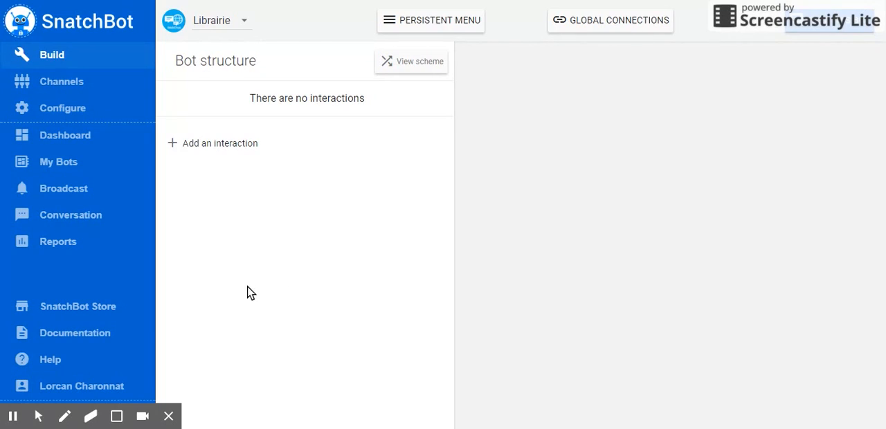
# Add a Bot Statement interaction named Bienvenue to the bot structure.
pyautogui.click(221, 149)
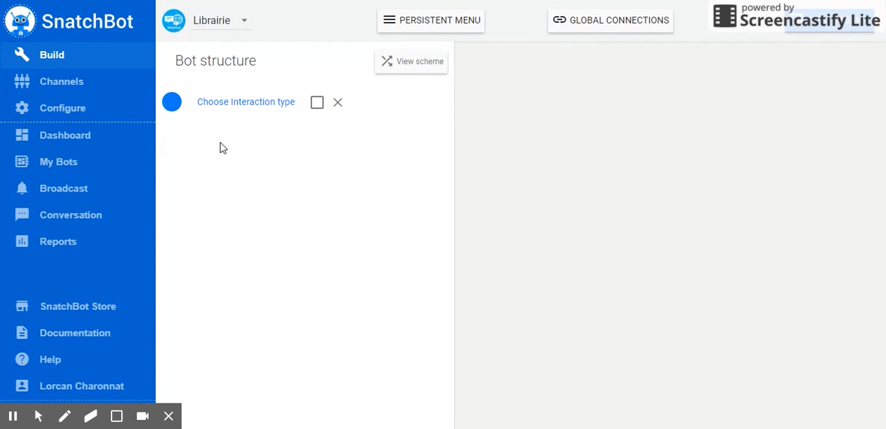
pyautogui.click(249, 109)
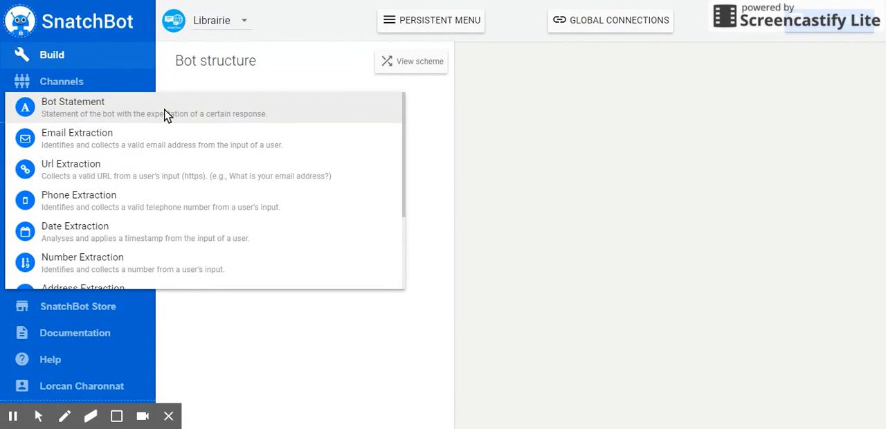
pyautogui.click(92, 112)
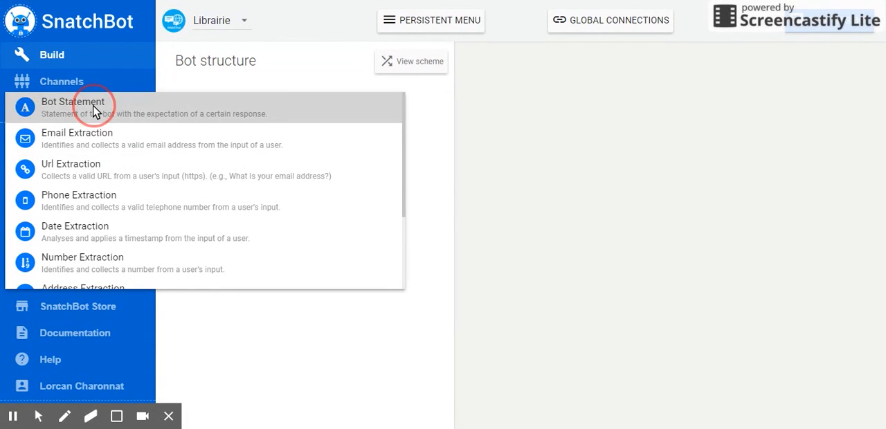
pyautogui.click(214, 111)
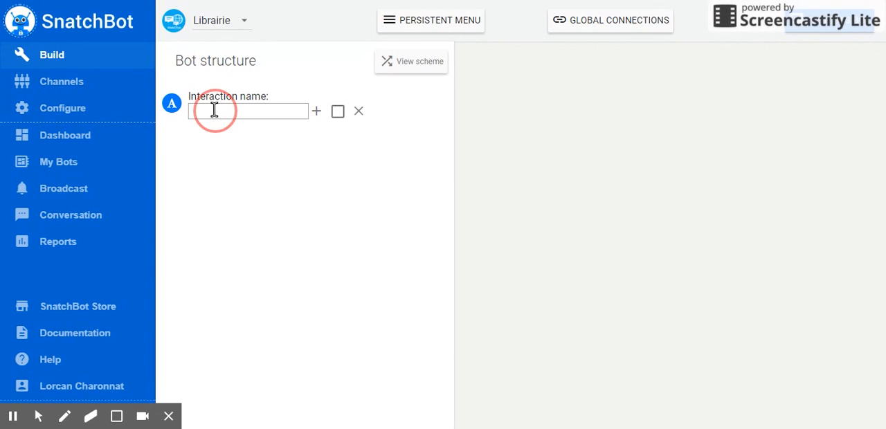
pyautogui.write('Bienvn')
pyautogui.press('BackSpace')
pyautogui.write('enue')
pyautogui.click(318, 112)
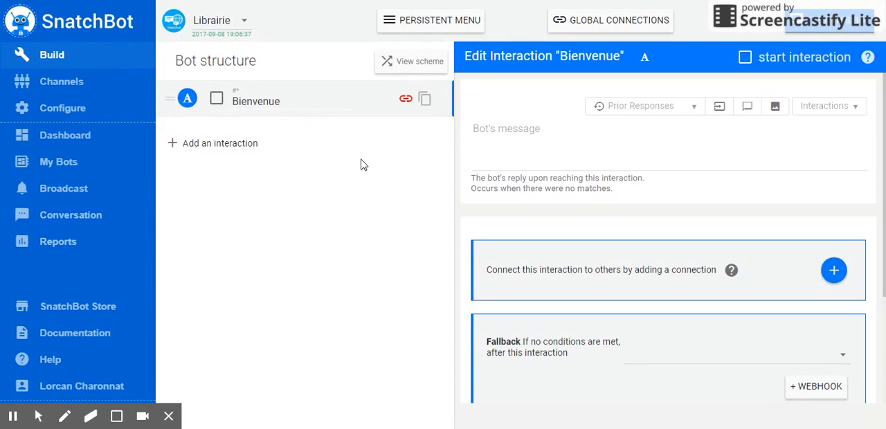
# Write the Bienvenue interaction's bot message as "Bonjour, quel genre de livre cherchez-vous ?".
pyautogui.click(505, 137)
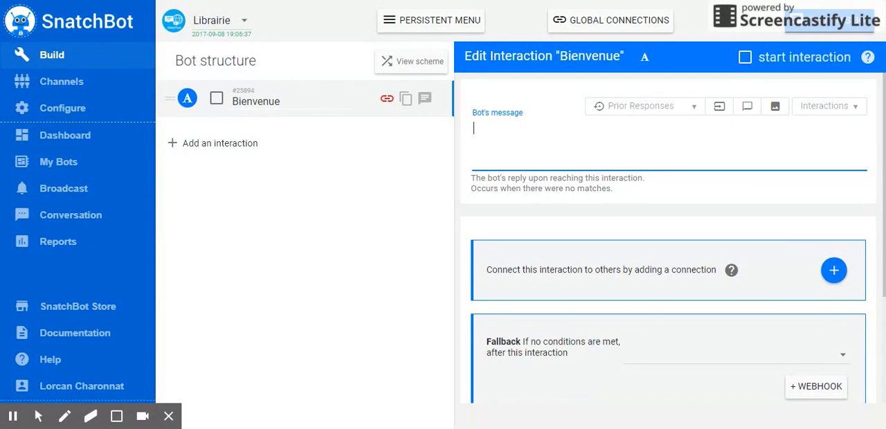
pyautogui.write('Bonjour, quel ge')
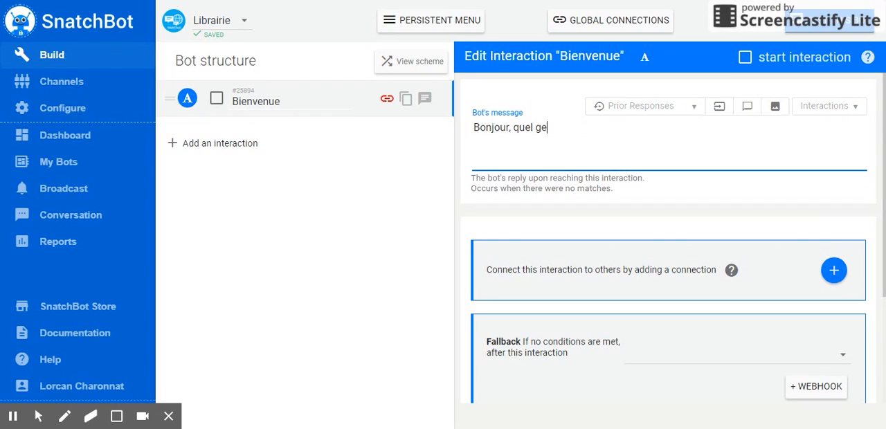
pyautogui.write('nre de livre ch')
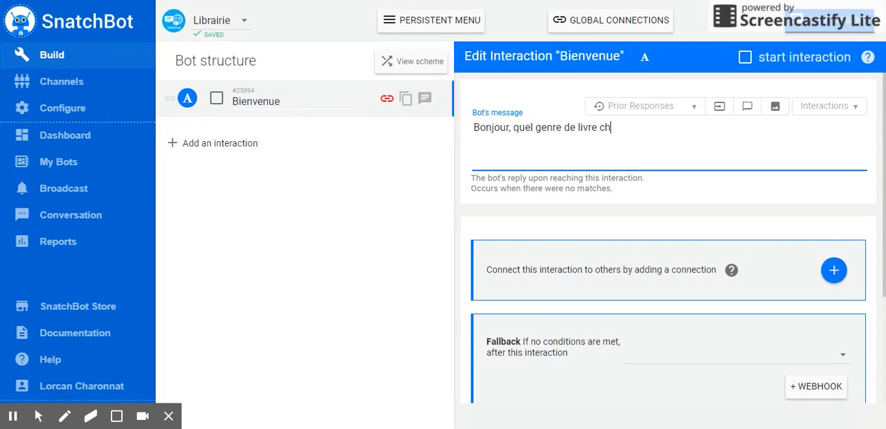
pyautogui.write('erchez-vous ?')
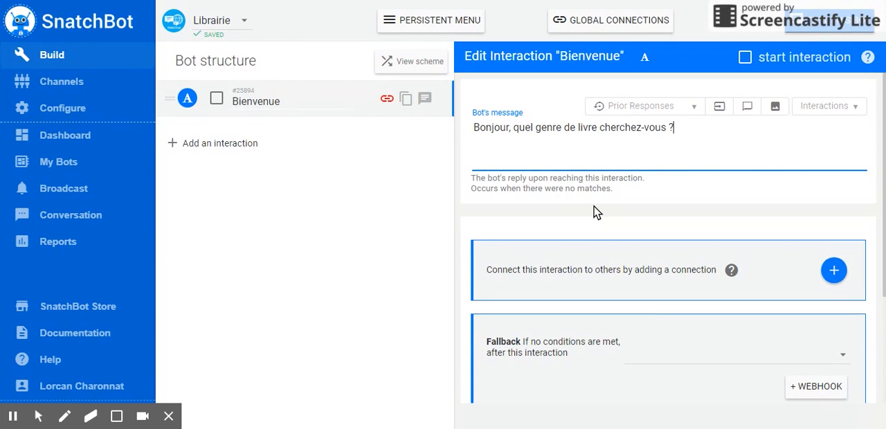
pyautogui.scroll(-3, 566, 206)
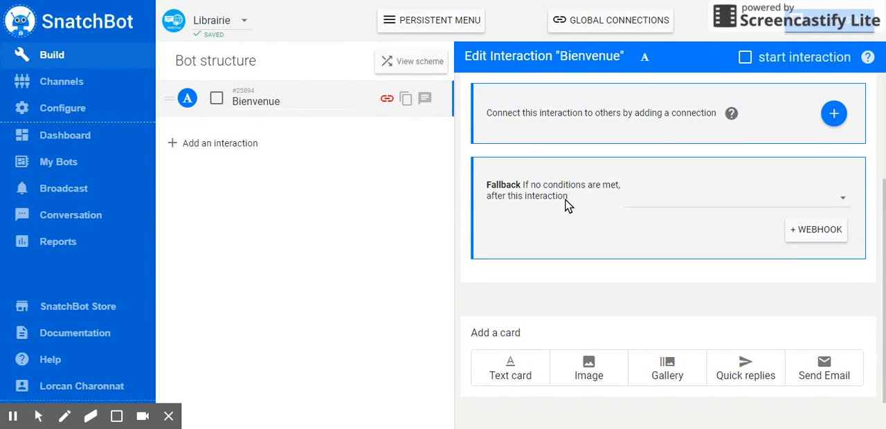
pyautogui.scroll(3, 566, 206)
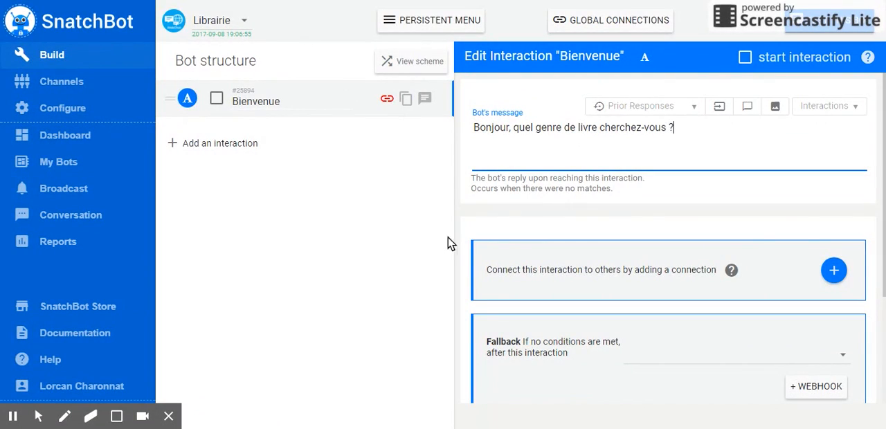
# Add a second Bot Statement interaction named Science-fiction.
pyautogui.click(202, 145)
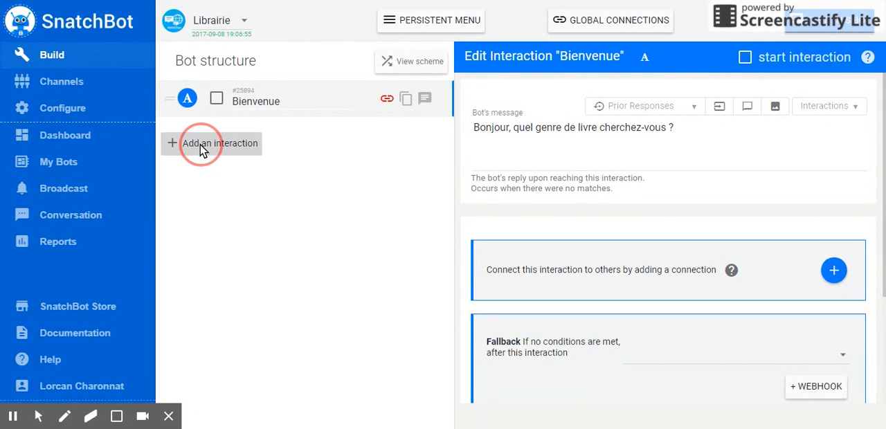
pyautogui.click(228, 142)
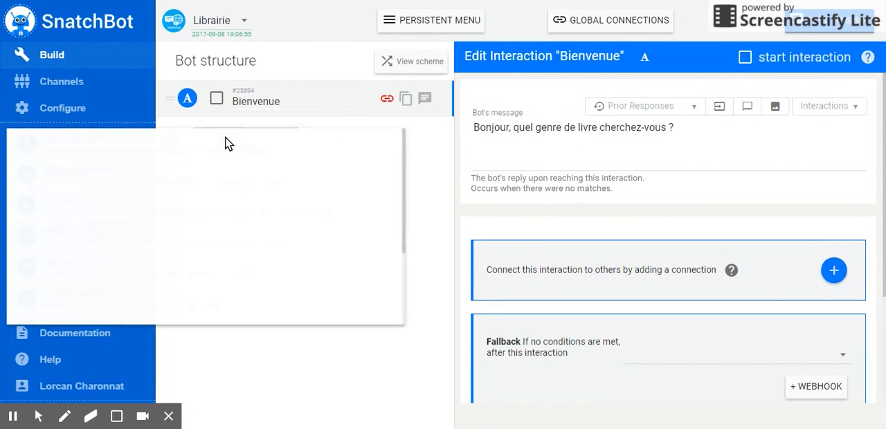
pyautogui.click(225, 142)
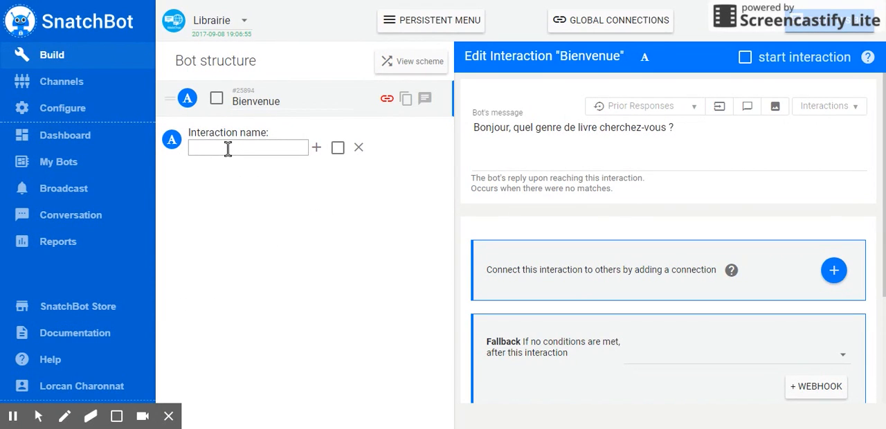
pyautogui.click(228, 148)
pyautogui.write('Science-fiction')
pyautogui.click(317, 149)
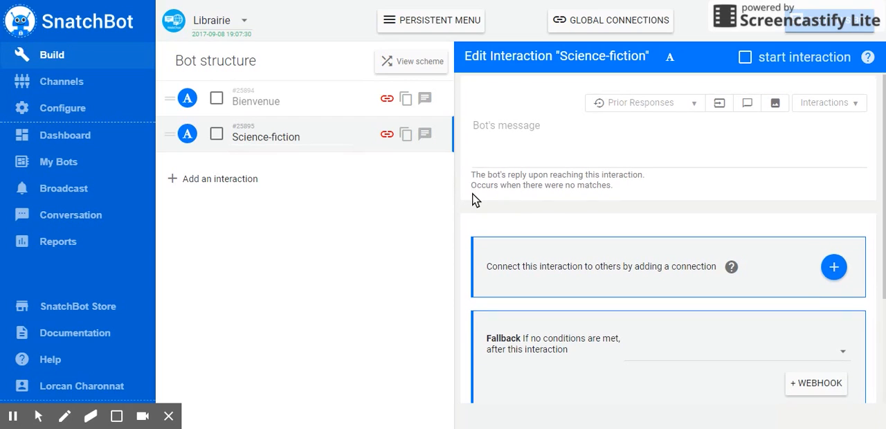
# Add a gallery card to the Science-fiction interaction and create its first gallery item.
pyautogui.scroll(-2, 474, 199)
pyautogui.scroll(-1, 650, 301)
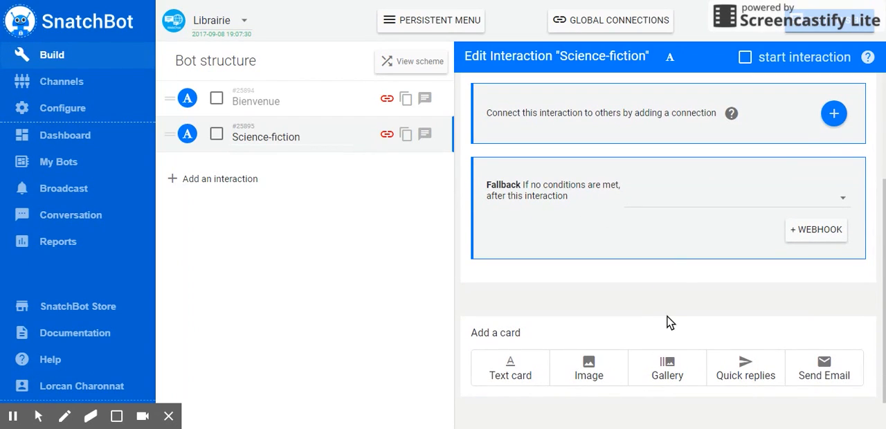
pyautogui.click(667, 372)
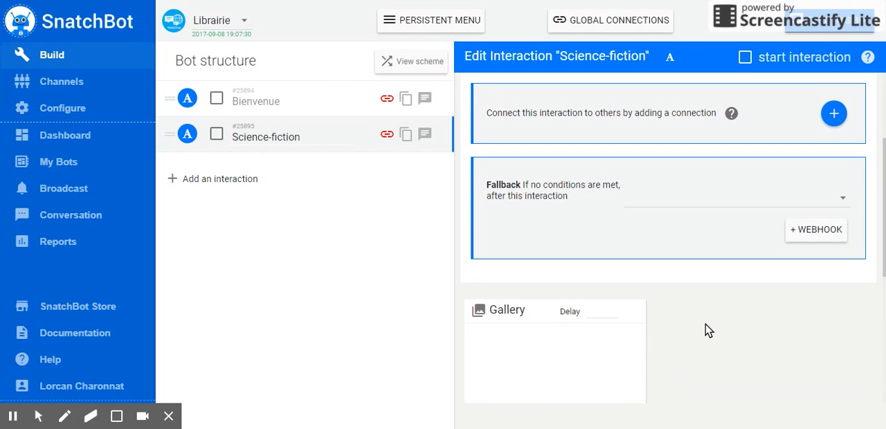
pyautogui.scroll(-3, 706, 329)
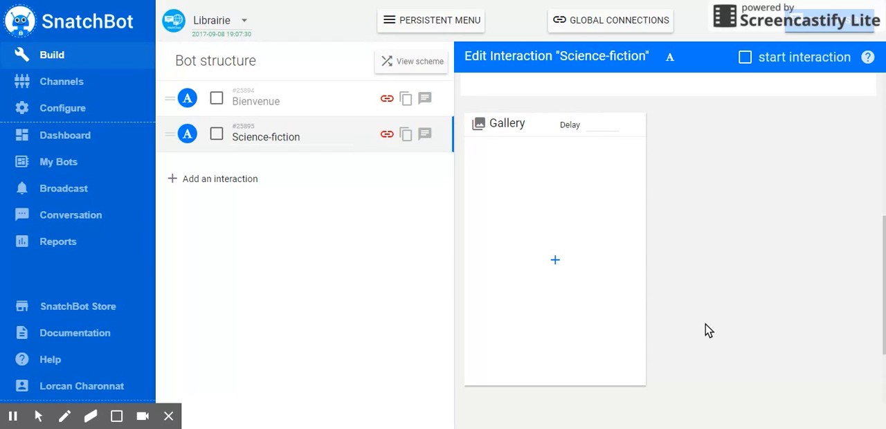
pyautogui.click(555, 265)
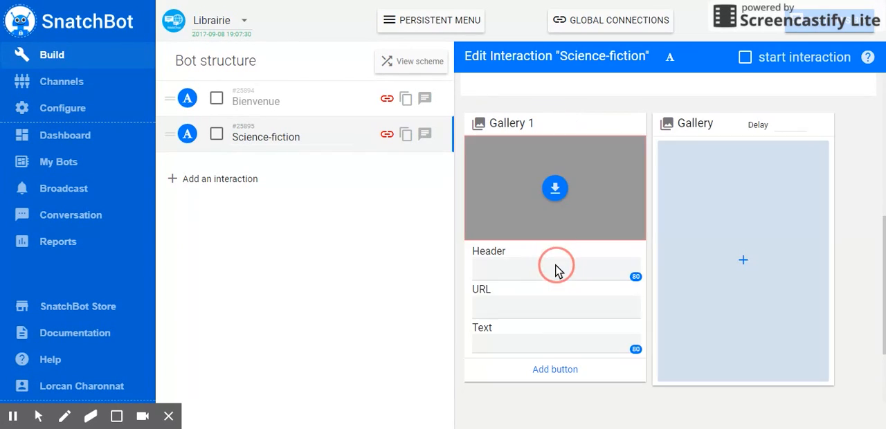
# Fill in the first gallery item with the header Fondation and the text Isaac Asimov.
pyautogui.click(555, 264)
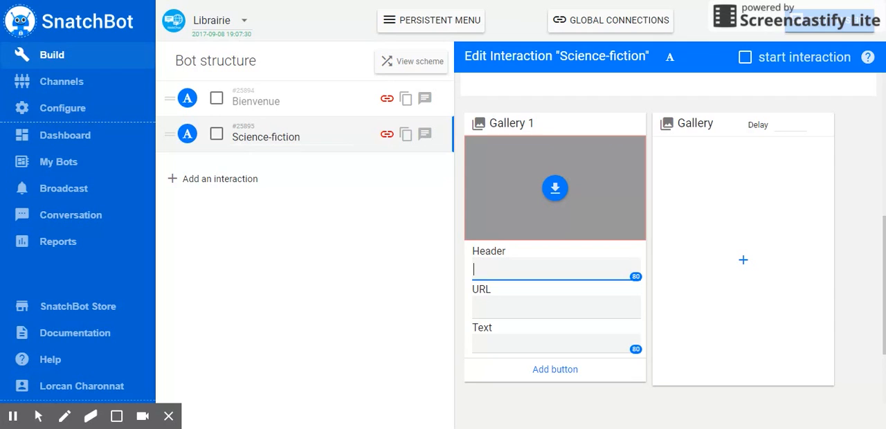
pyautogui.write('FOndation')
pyautogui.click(489, 268)
pyautogui.press('BackSpace')
pyautogui.press('BackSpace')
pyautogui.write('Fo')
pyautogui.click(518, 343)
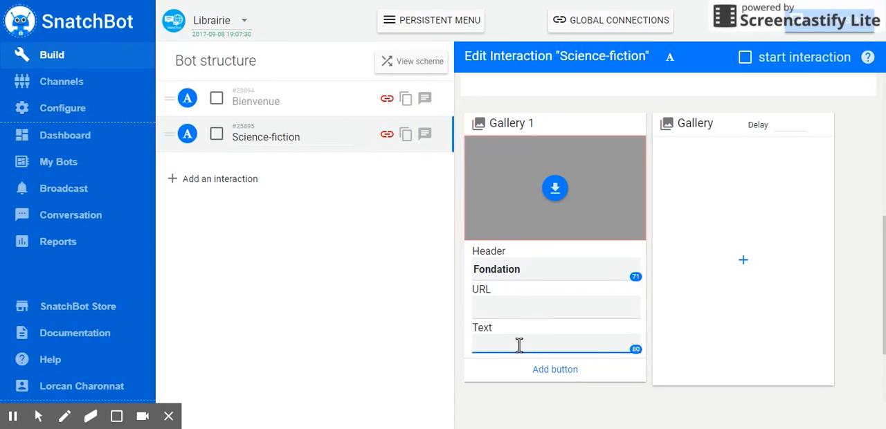
pyautogui.write('Isaac Asimov')
# Begin a new button on the Fondation gallery item as a payment button with a price of 10.
pyautogui.click(554, 370)
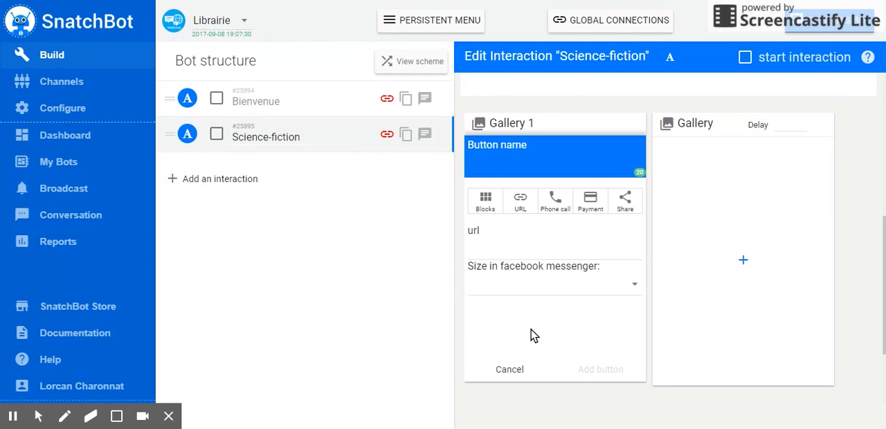
pyautogui.click(595, 199)
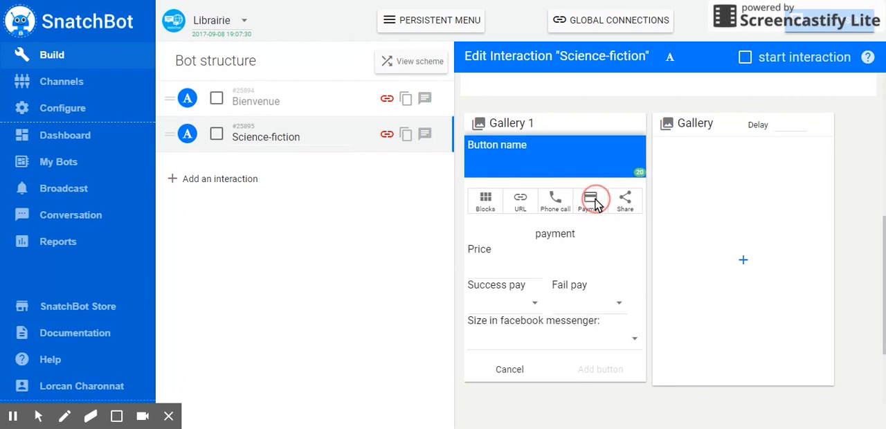
pyautogui.click(510, 269)
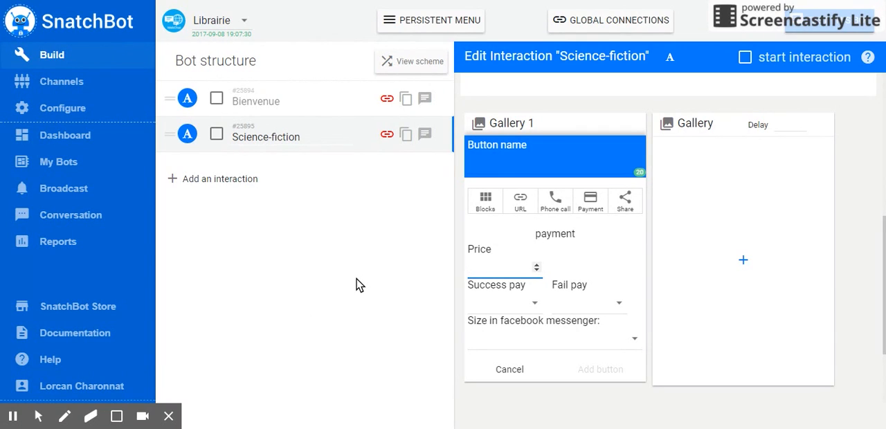
pyautogui.click(498, 265)
pyautogui.write('10')
# Route the payment button's success and failure to Bienvenue, name it Acheter, and add it to the Fondation gallery item.
pyautogui.click(519, 309)
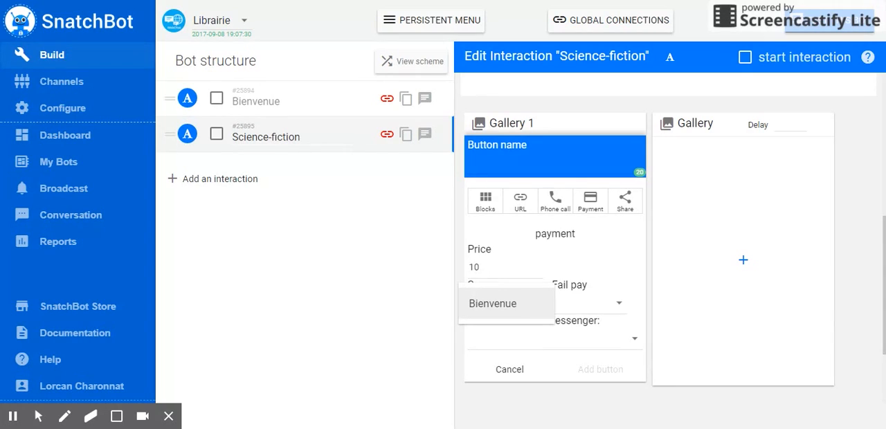
pyautogui.click(530, 304)
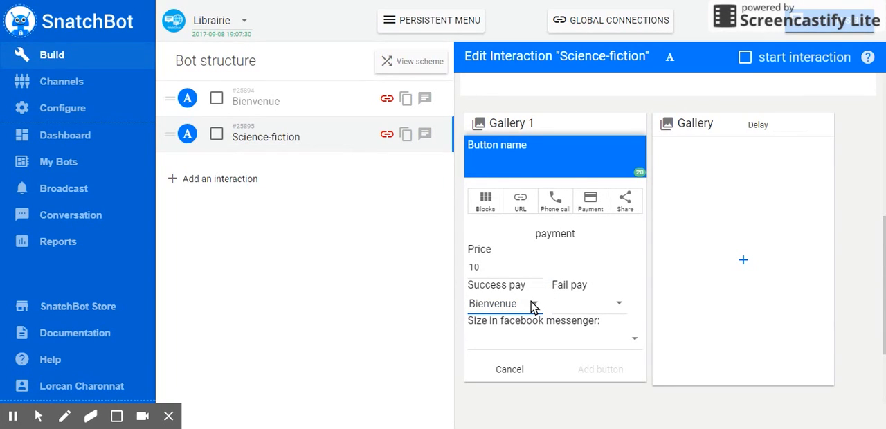
pyautogui.click(611, 311)
pyautogui.click(600, 310)
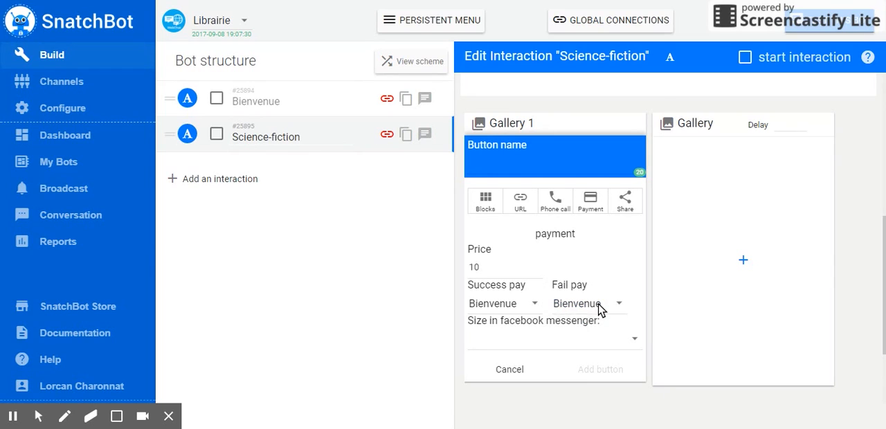
pyautogui.click(539, 158)
pyautogui.write('Acheter')
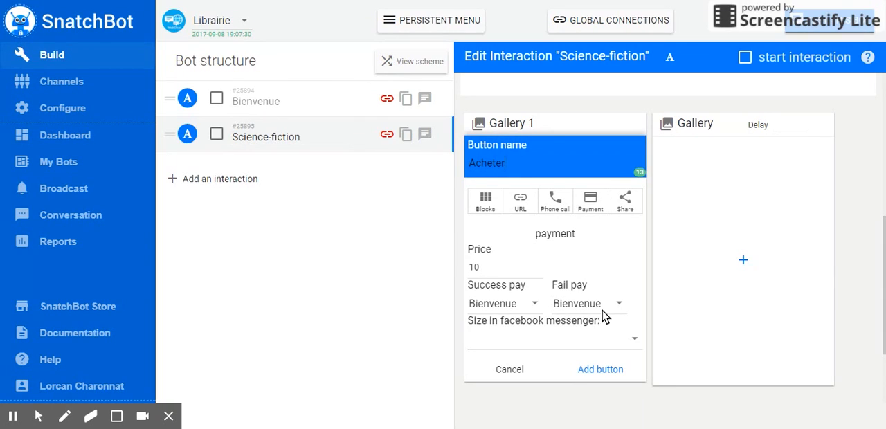
pyautogui.click(600, 370)
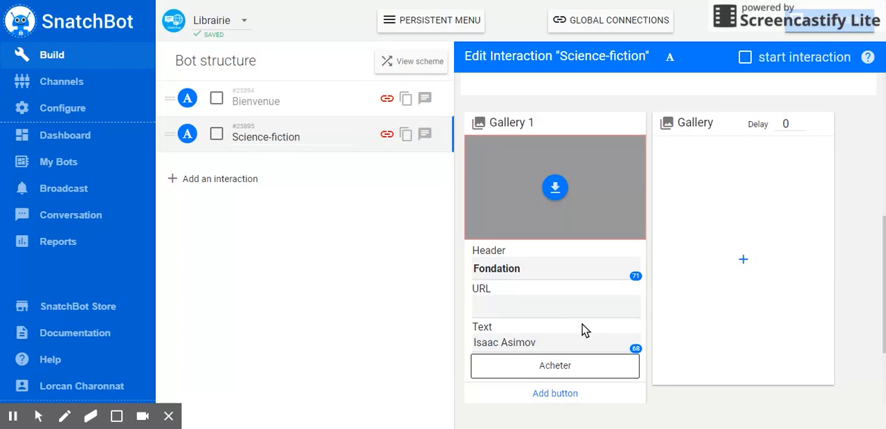
pyautogui.scroll(-2, 583, 330)
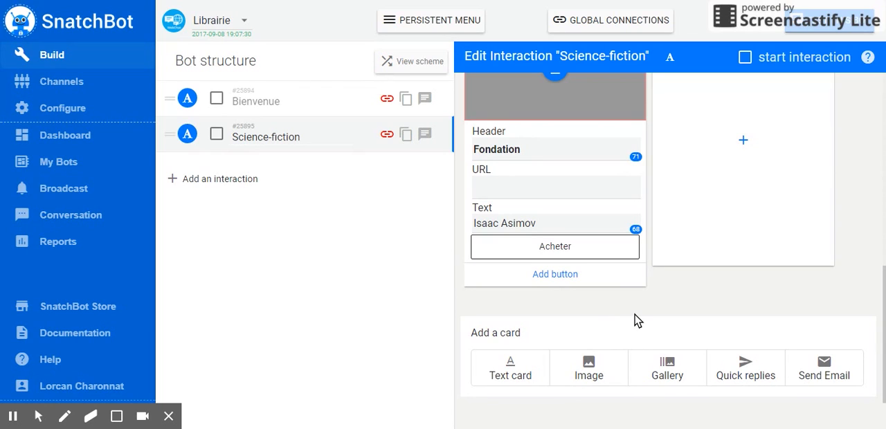
pyautogui.scroll(3, 637, 324)
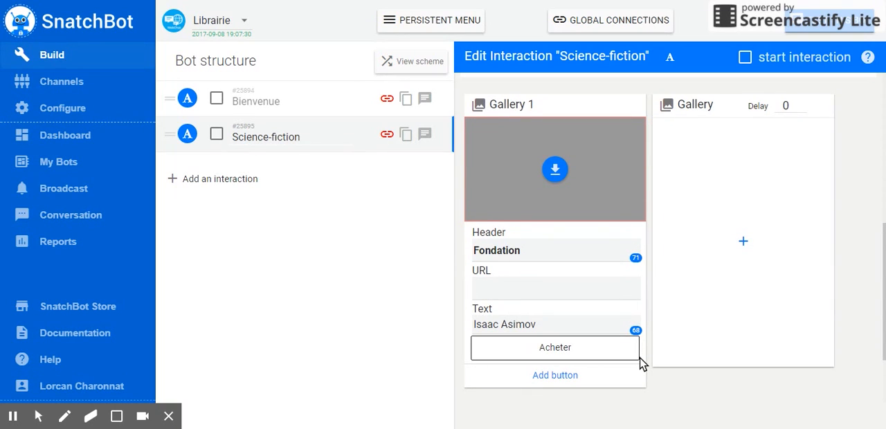
pyautogui.scroll(-1, 640, 374)
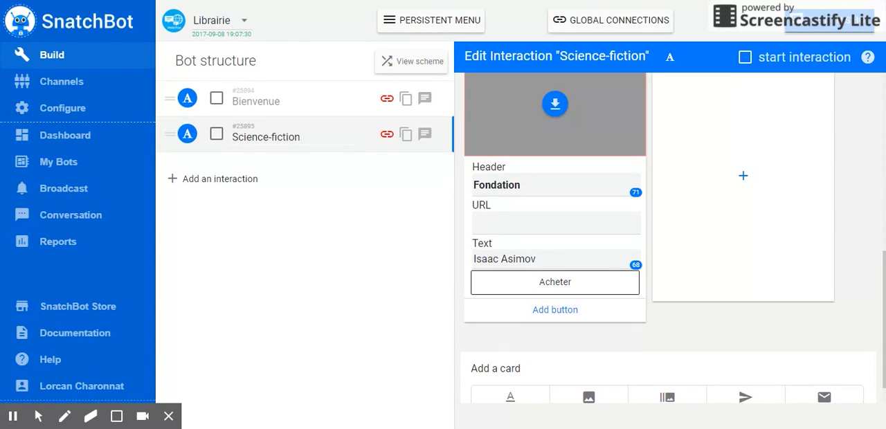
pyautogui.scroll(5, 685, 342)
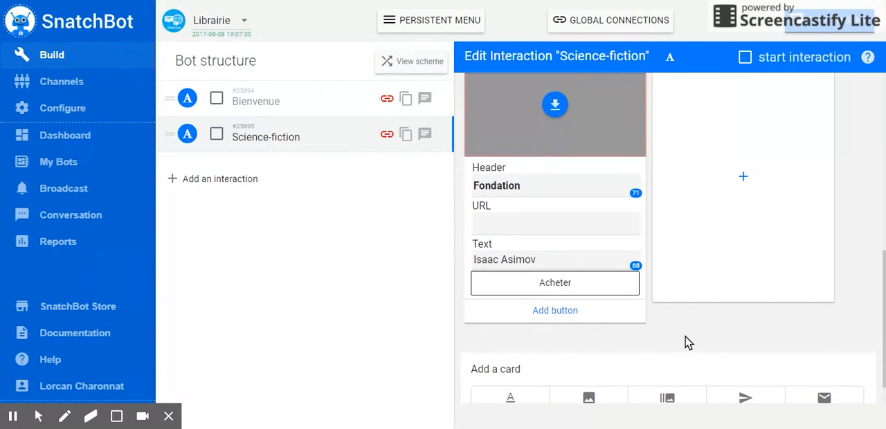
pyautogui.scroll(1, 685, 342)
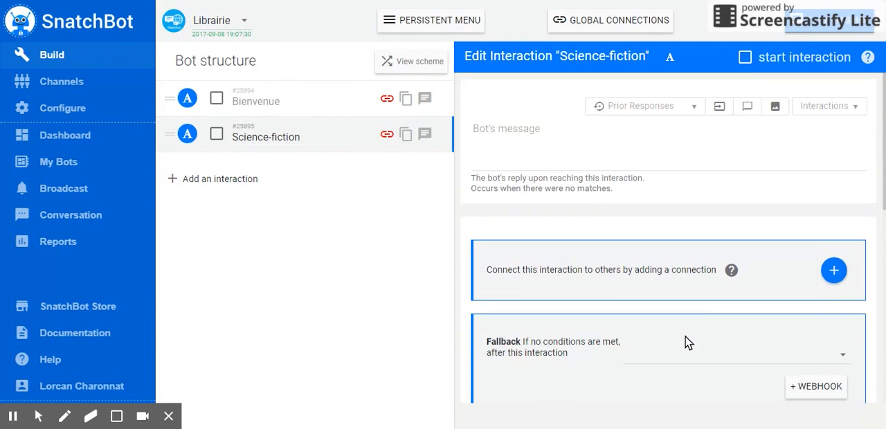
pyautogui.scroll(-1, 634, 290)
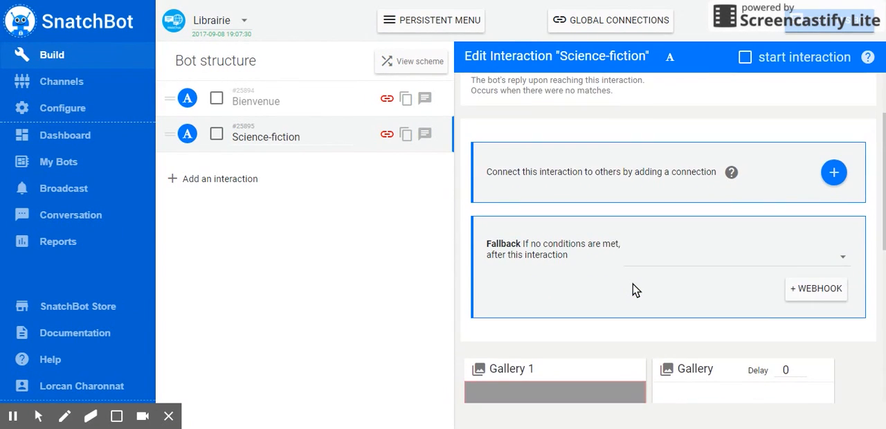
# Add a connection to the Bienvenue interaction with the condition "Response to this interaction" set to "contains (any part)".
pyautogui.click(311, 110)
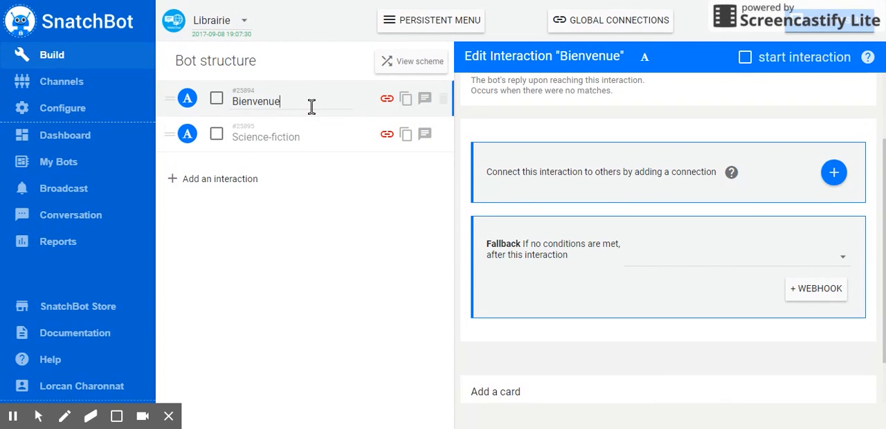
pyautogui.scroll(-1, 547, 223)
pyautogui.scroll(2, 546, 223)
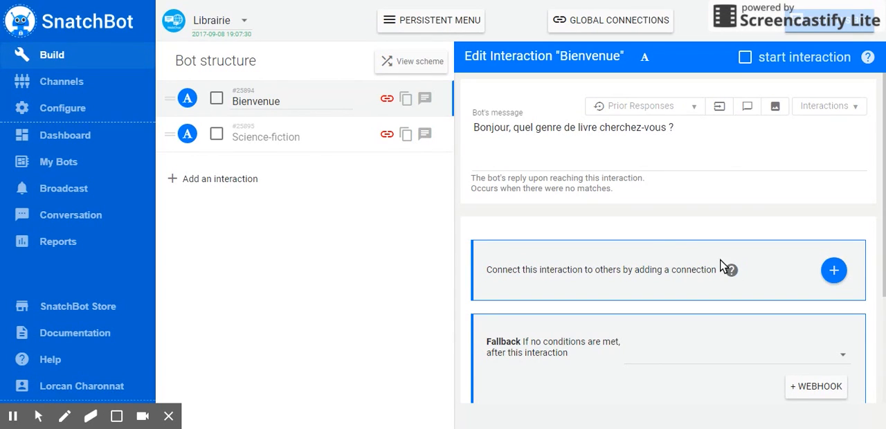
pyautogui.scroll(-3, 739, 256)
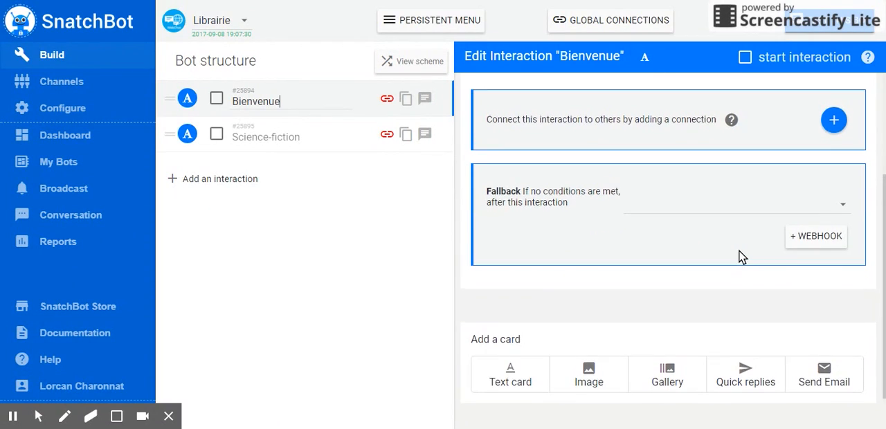
pyautogui.scroll(3, 739, 256)
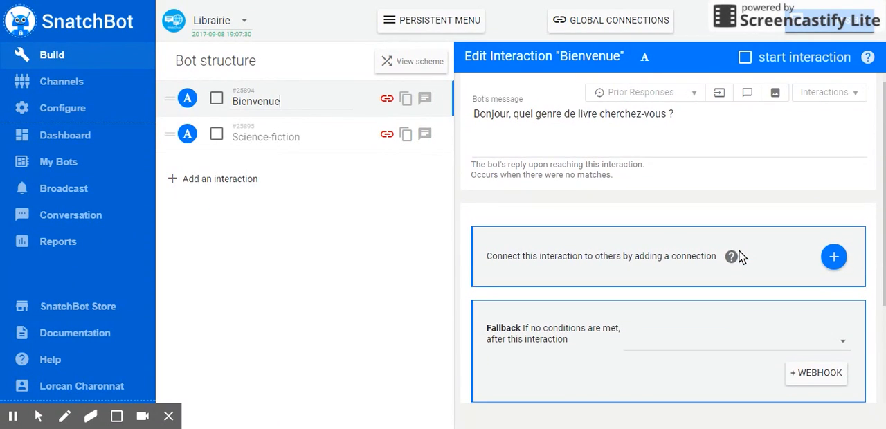
pyautogui.click(834, 258)
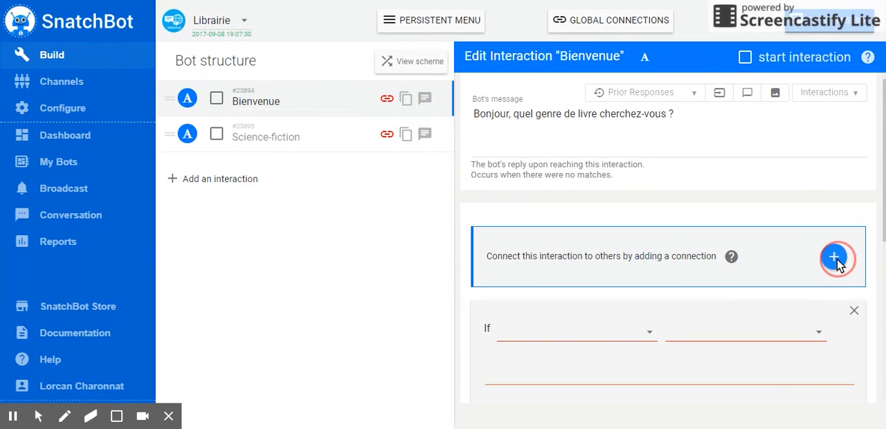
pyautogui.click(651, 336)
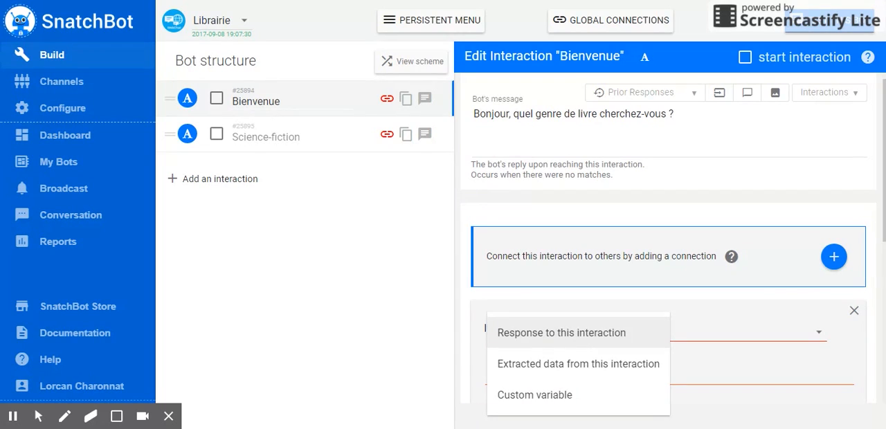
pyautogui.click(632, 332)
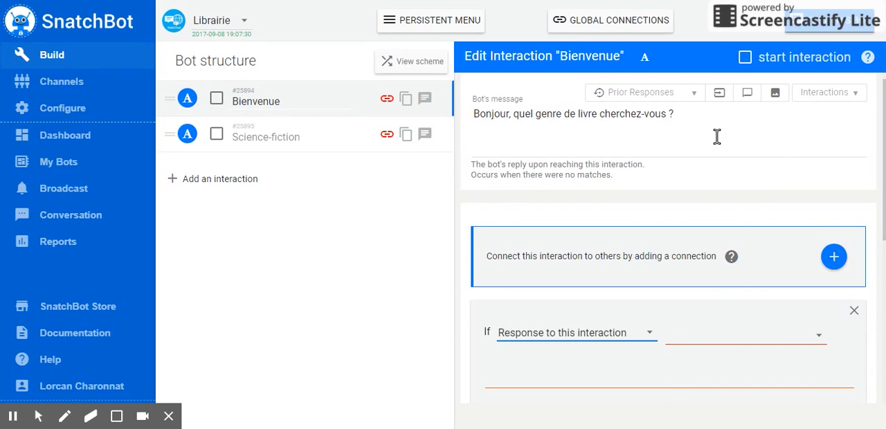
pyautogui.click(796, 344)
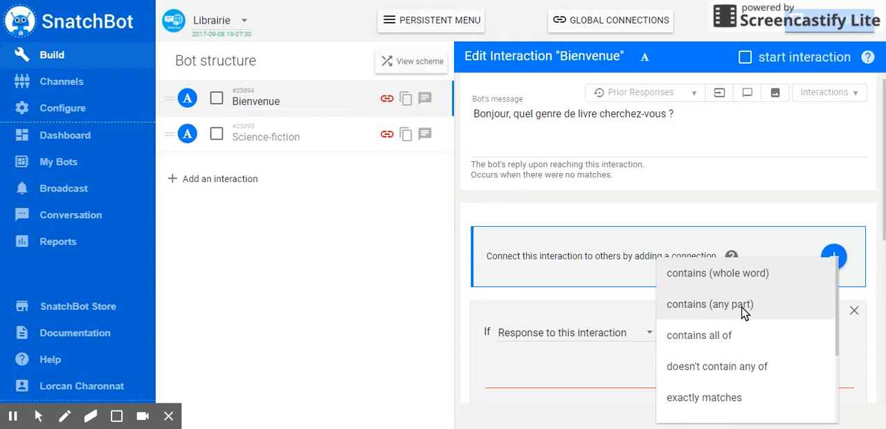
pyautogui.click(743, 312)
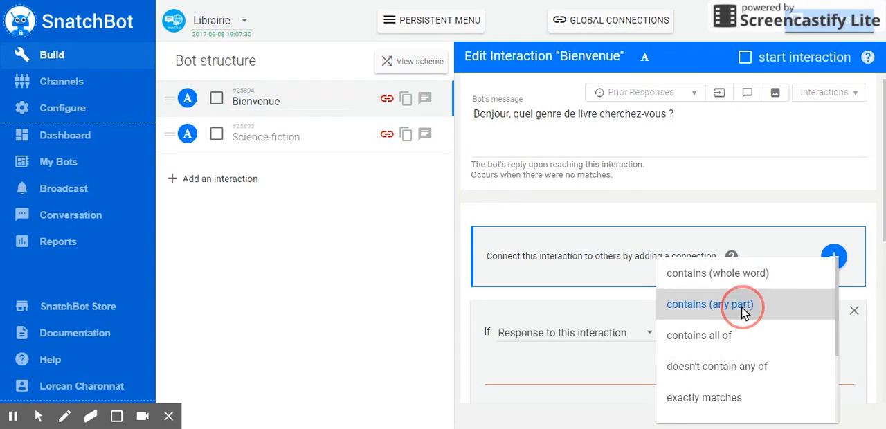
# Enter the keywords science, fiction and science-fiction in the Bienvenue connection's condition.
pyautogui.click(646, 379)
pyautogui.click(640, 379)
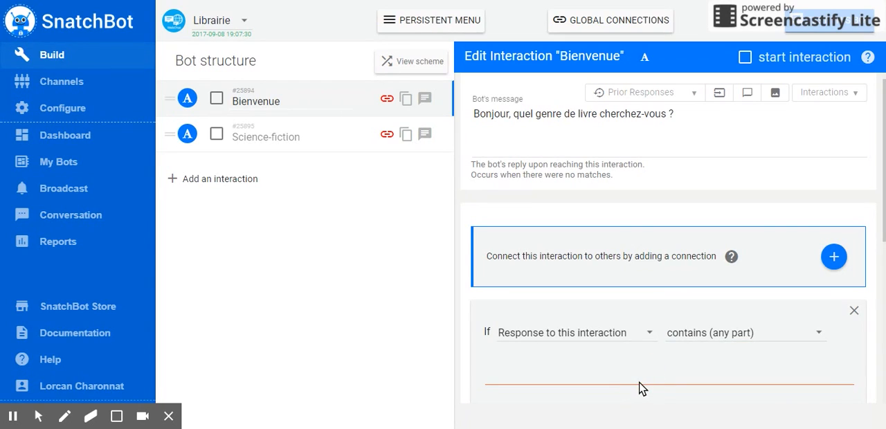
pyautogui.click(639, 384)
pyautogui.click(577, 378)
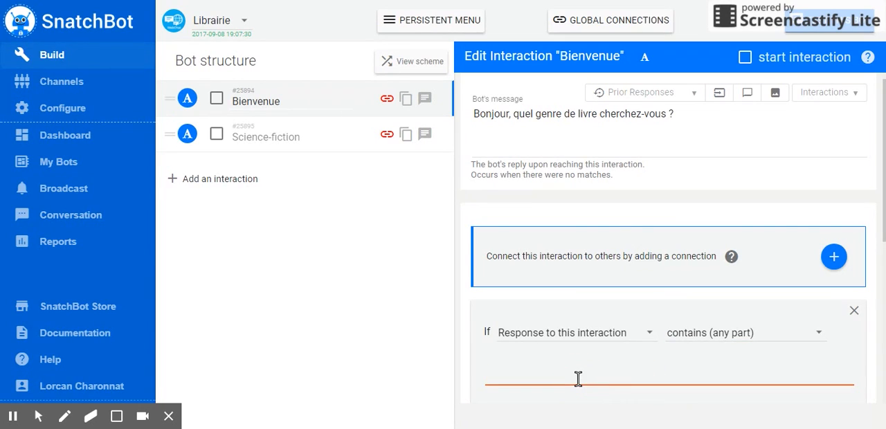
pyautogui.write('science')
pyautogui.press('Return')
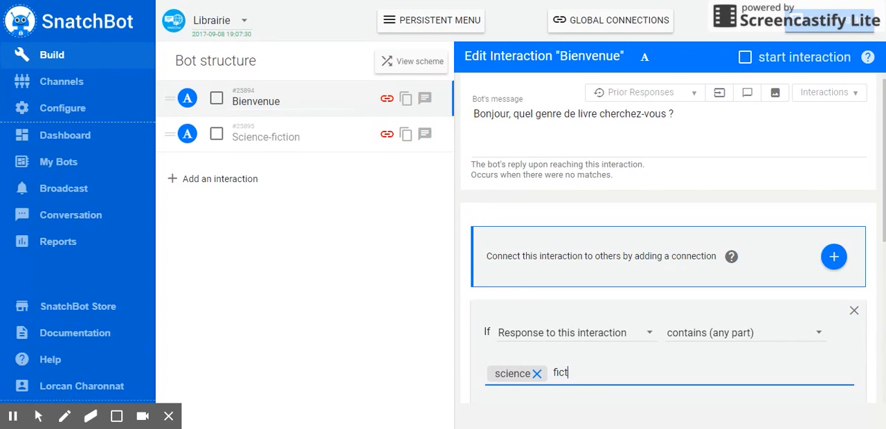
pyautogui.press('Return')
pyautogui.write('sc')
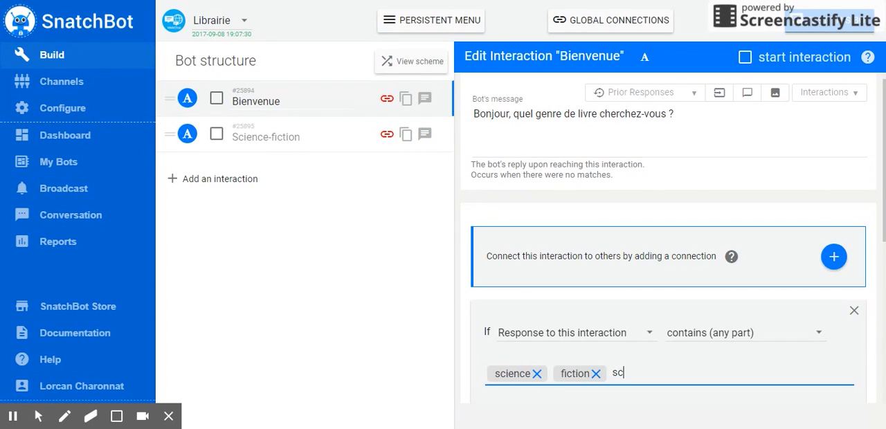
pyautogui.write('ience-fiction')
pyautogui.press('Return')
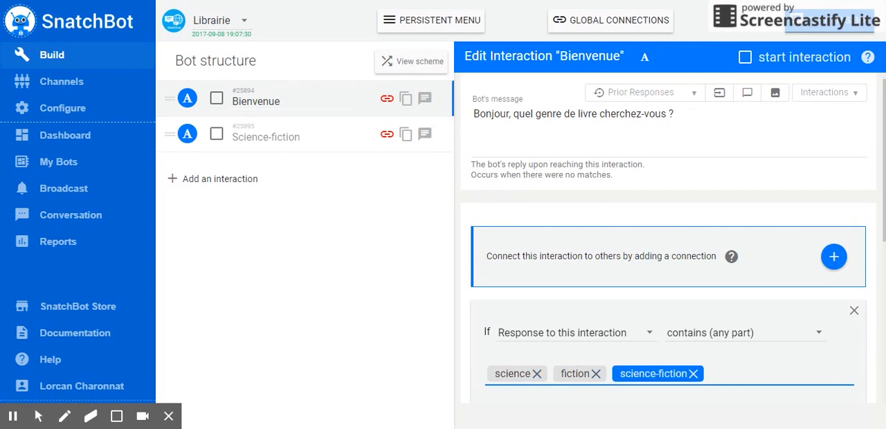
# Make the Bienvenue connection lead to the Science-fiction interaction when a keyword matches.
pyautogui.scroll(-2, 709, 355)
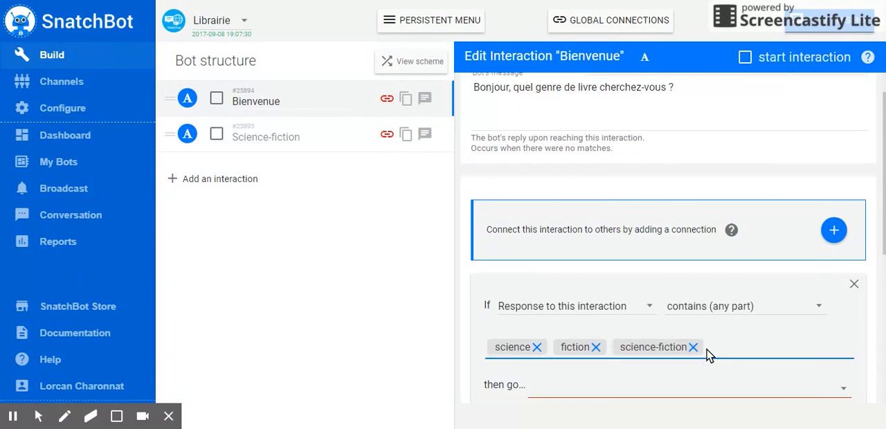
pyautogui.click(714, 333)
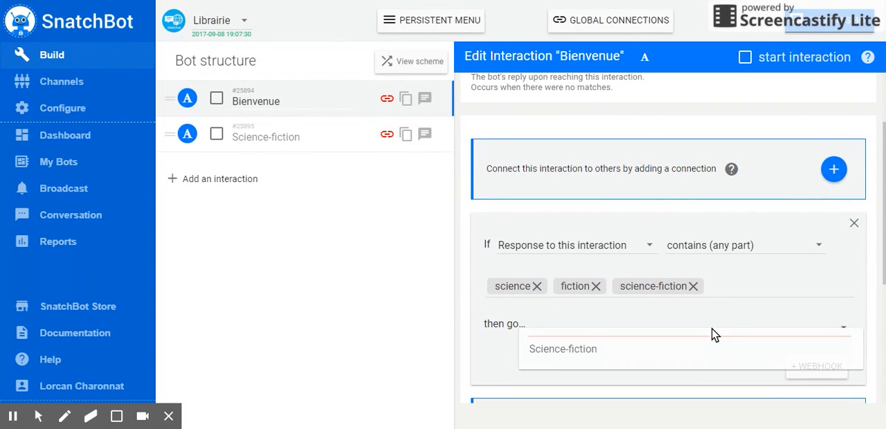
pyautogui.click(648, 354)
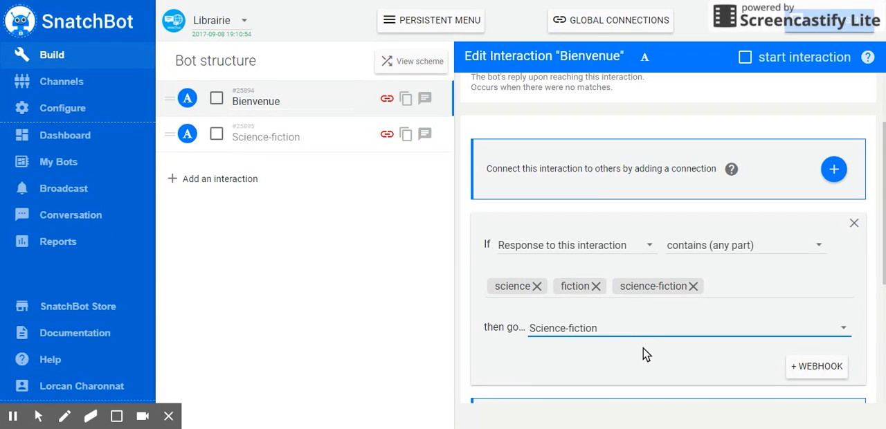
pyautogui.scroll(-2, 656, 362)
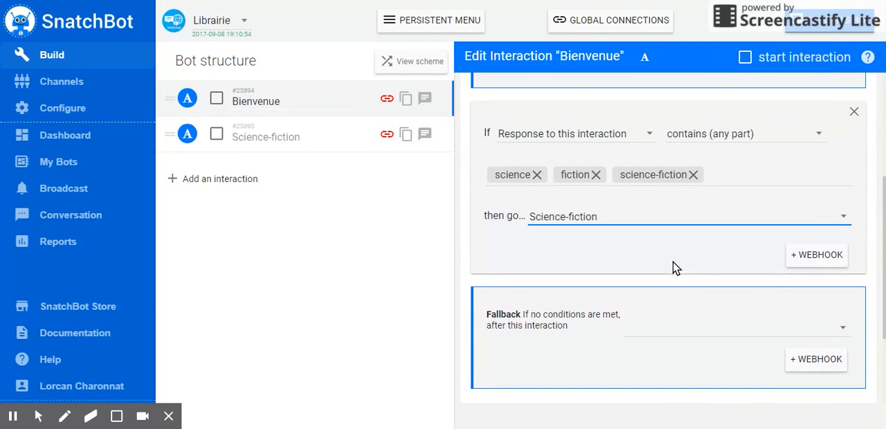
pyautogui.scroll(2, 675, 268)
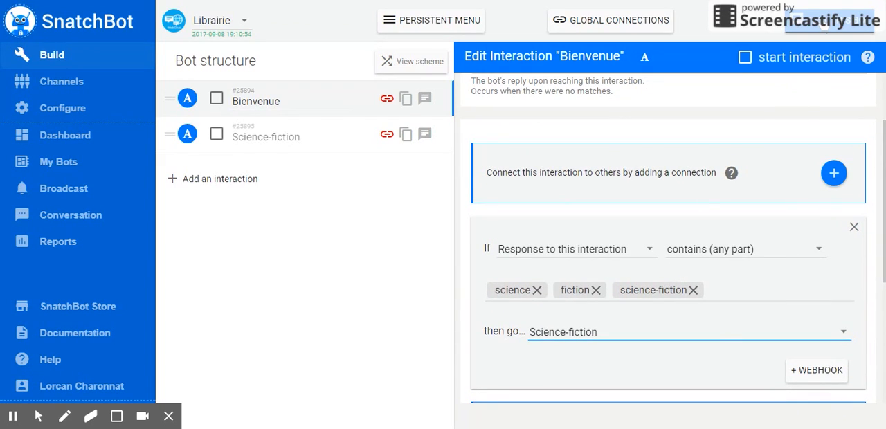
# Try the Librairie test chat, and check Bienvenue in the bot structure and mark it as the start interaction.
pyautogui.click(825, 25)
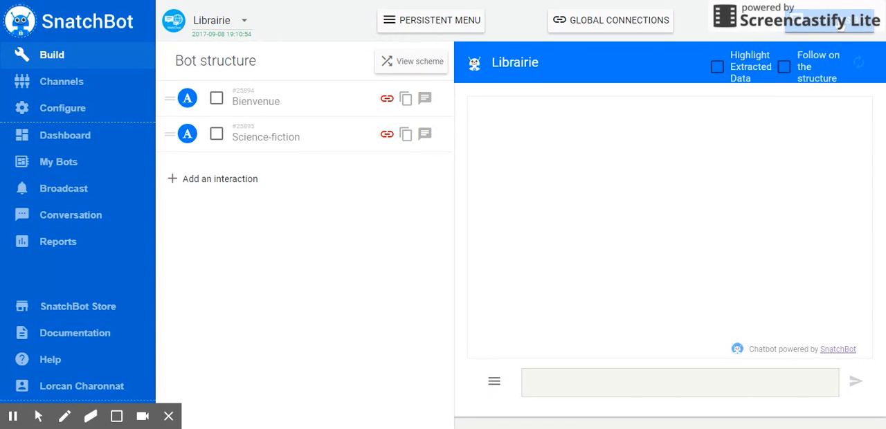
pyautogui.click(578, 386)
pyautogui.click(288, 101)
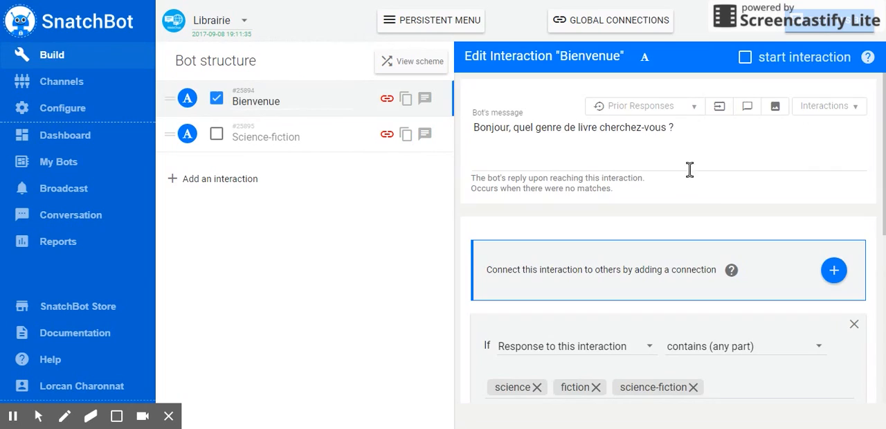
pyautogui.click(747, 56)
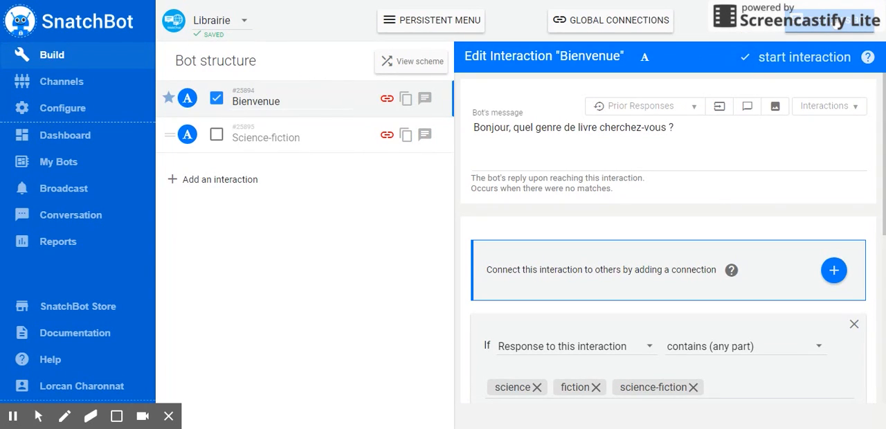
# Run the Librairie test chat to check its opening message, and return to the Bienvenue interaction.
pyautogui.click(834, 24)
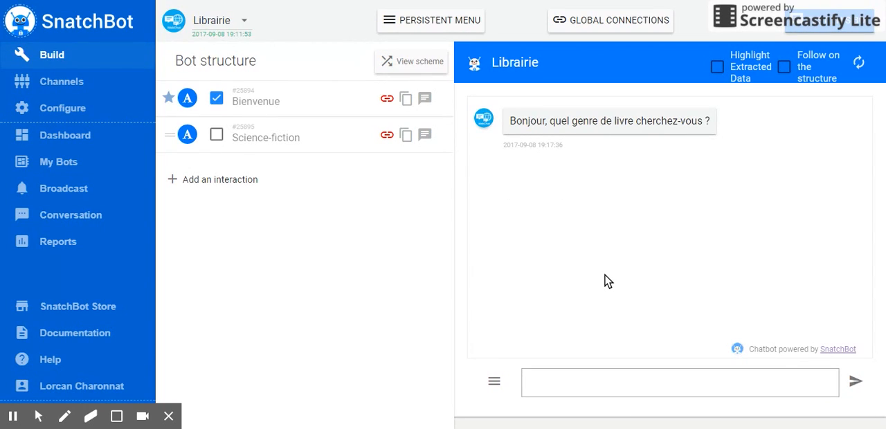
pyautogui.click(306, 101)
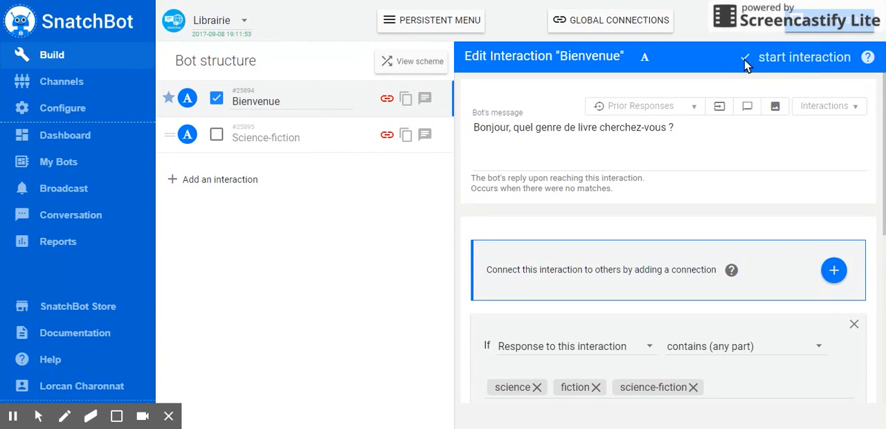
# Test the Librairie chatbot by answering its opening question with "science fiction" and check the book gallery reply.
pyautogui.click(805, 26)
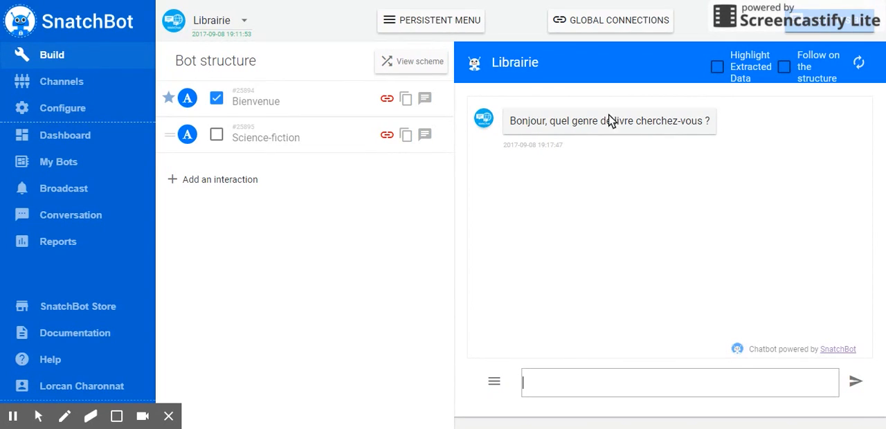
pyautogui.write('science fiction')
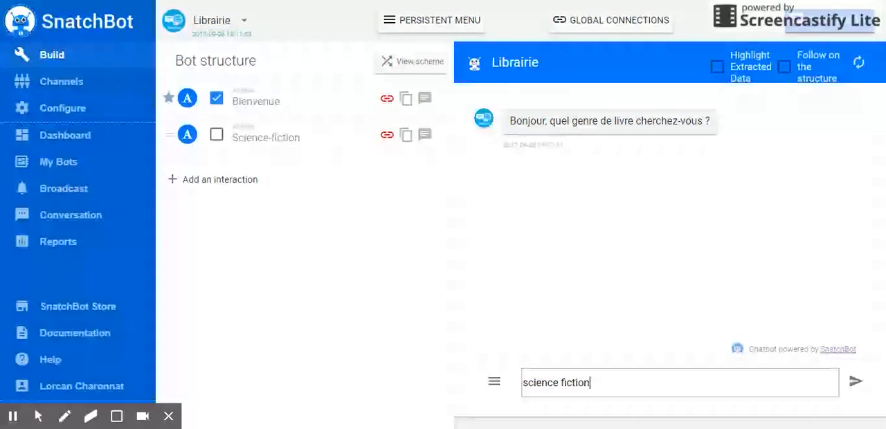
pyautogui.press('Return')
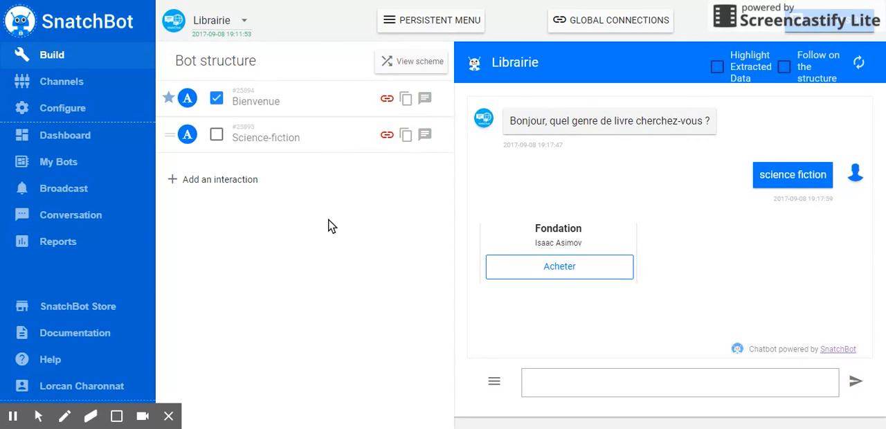
# Open the Facebook Messenger setup in Librairie's channels and review its policy notice, Discovery submission instructions and page creation option.
pyautogui.click(94, 86)
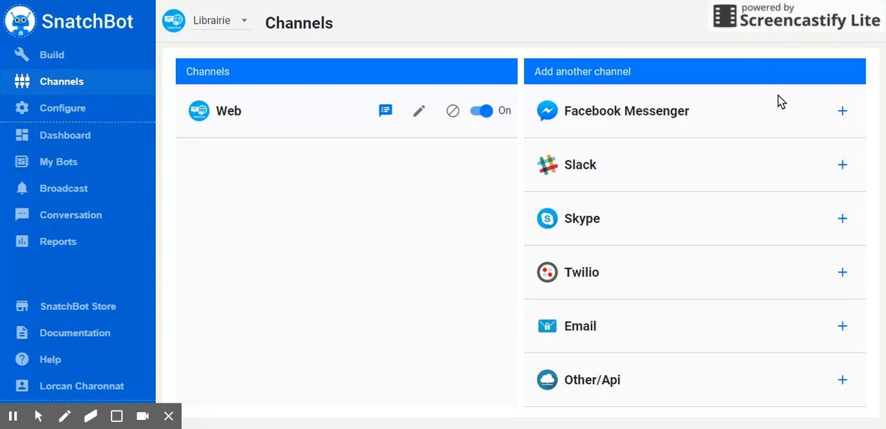
pyautogui.click(842, 111)
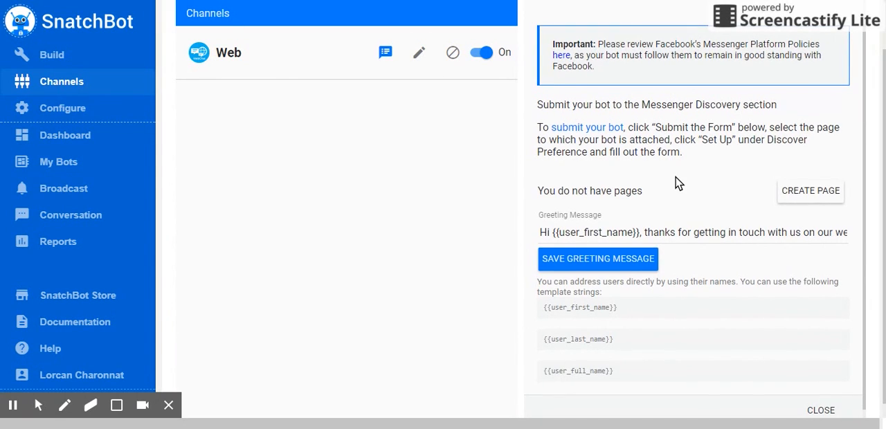
pyautogui.scroll(-1, 678, 184)
pyautogui.scroll(1, 678, 185)
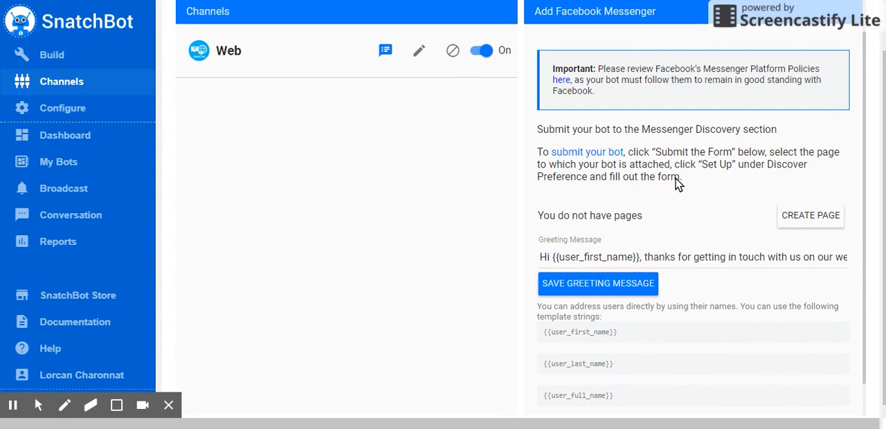
pyautogui.scroll(1, 685, 123)
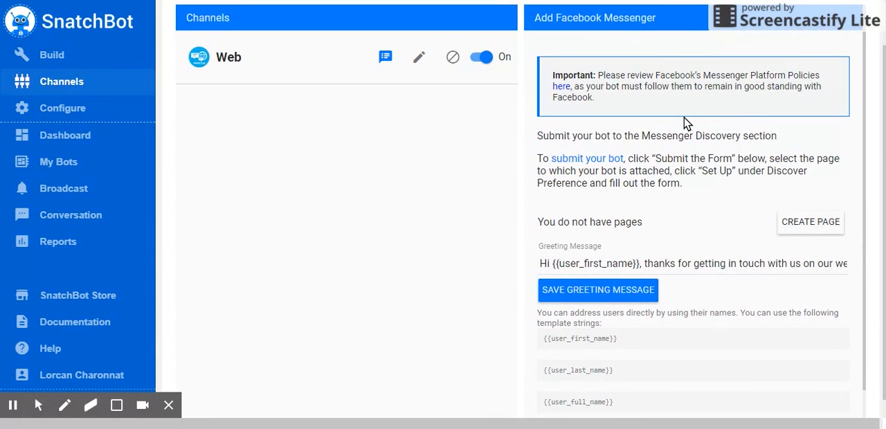
pyautogui.scroll(2, 685, 123)
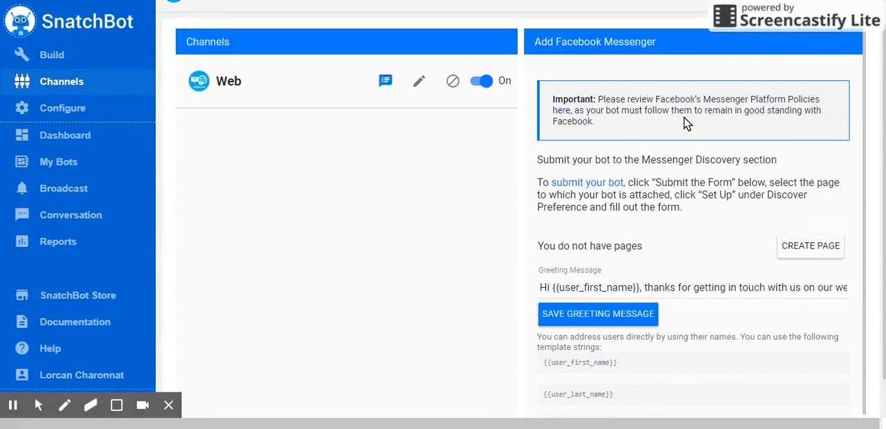
pyautogui.scroll(1, 685, 123)
pyautogui.scroll(-2, 685, 123)
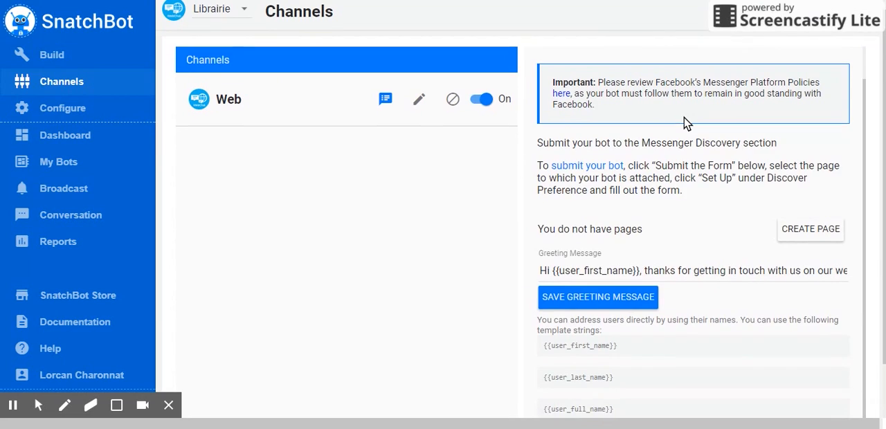
pyautogui.scroll(1, 685, 123)
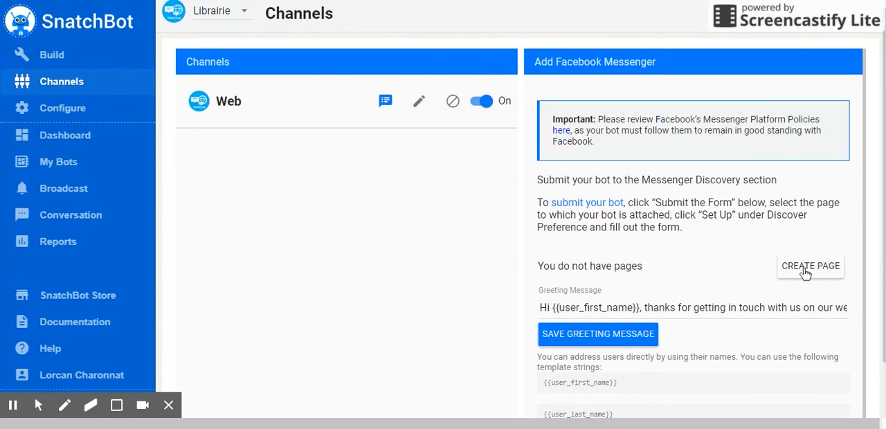
# Examine the Facebook Messenger greeting message, its save option and the user-name template strings.
pyautogui.scroll(-1, 702, 215)
pyautogui.scroll(-1, 702, 214)
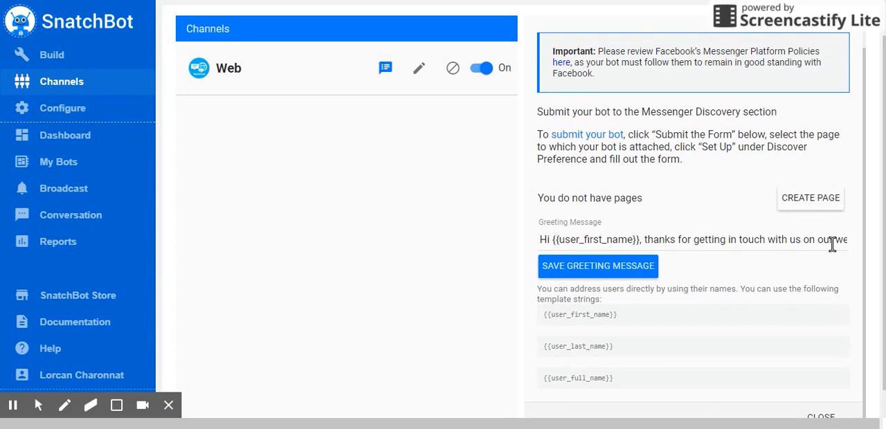
pyautogui.scroll(-1, 771, 269)
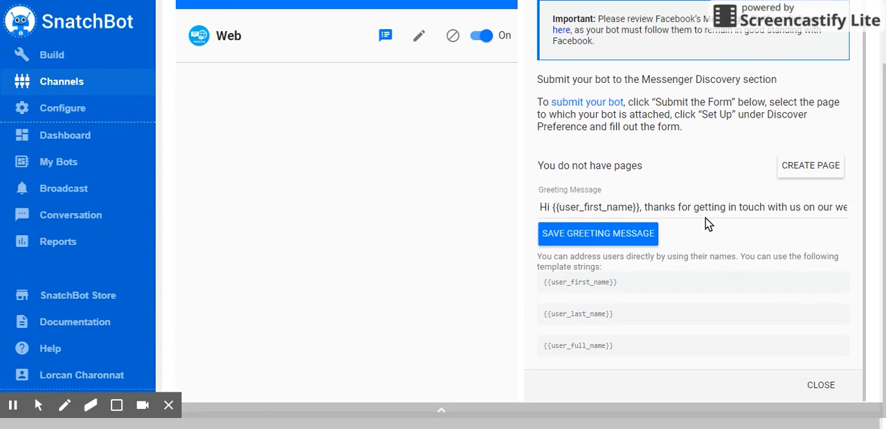
pyautogui.scroll(1, 720, 240)
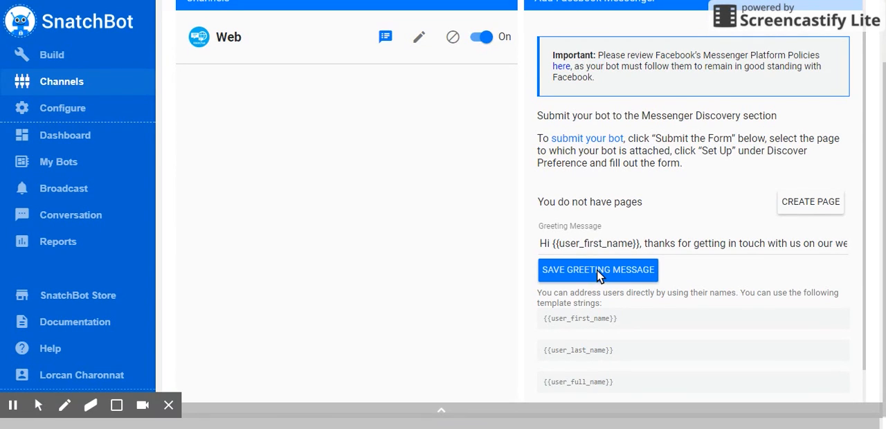
pyautogui.scroll(-1, 709, 295)
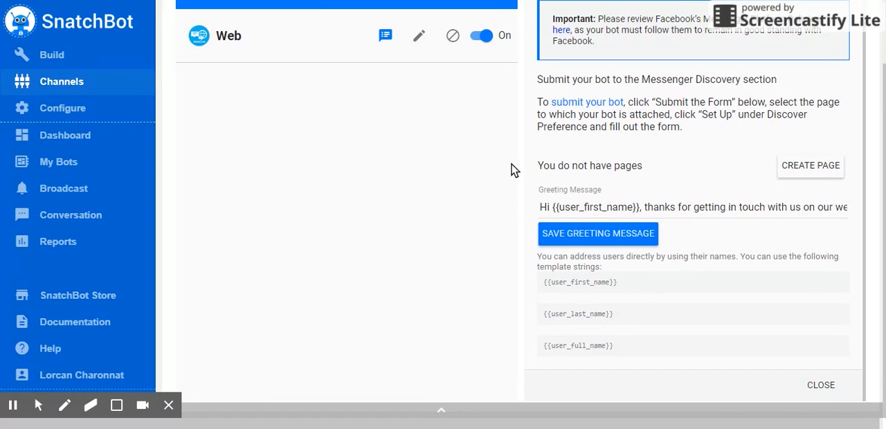
pyautogui.scroll(2, 520, 169)
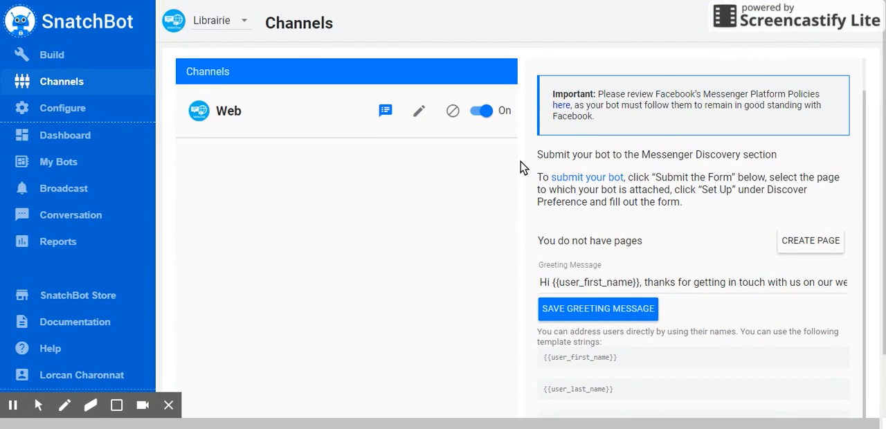